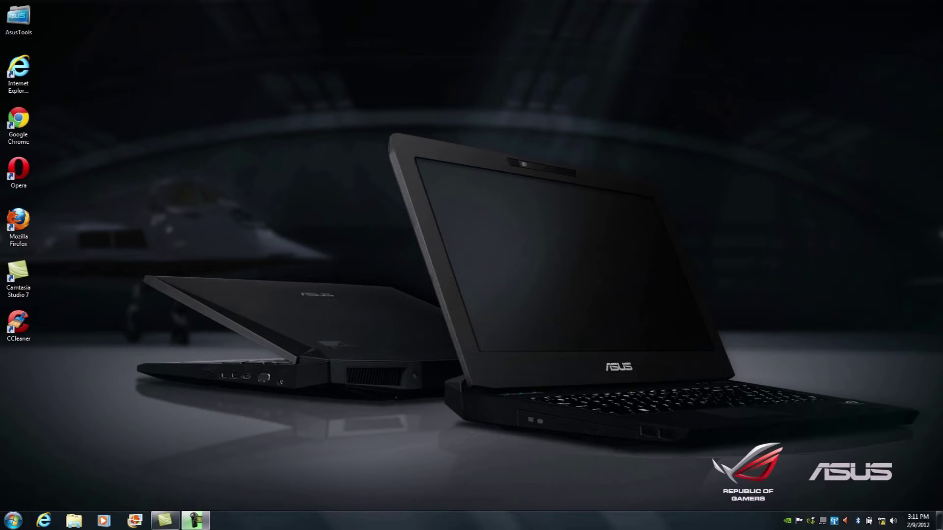
Step: Check the Network folder for the PC and RT-N66U router entries, then close it
{"action": "left_click", "coordinate": [13, 520]}
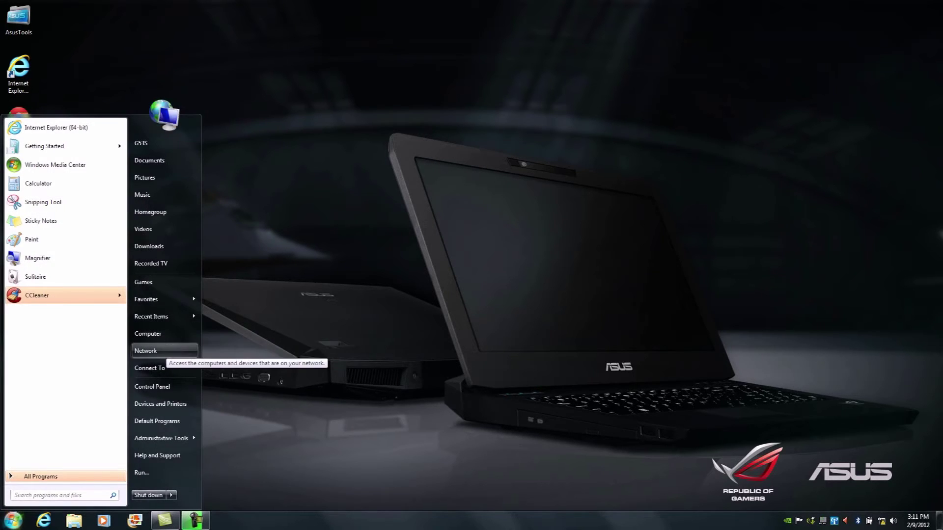
{"action": "left_click", "coordinate": [145, 350]}
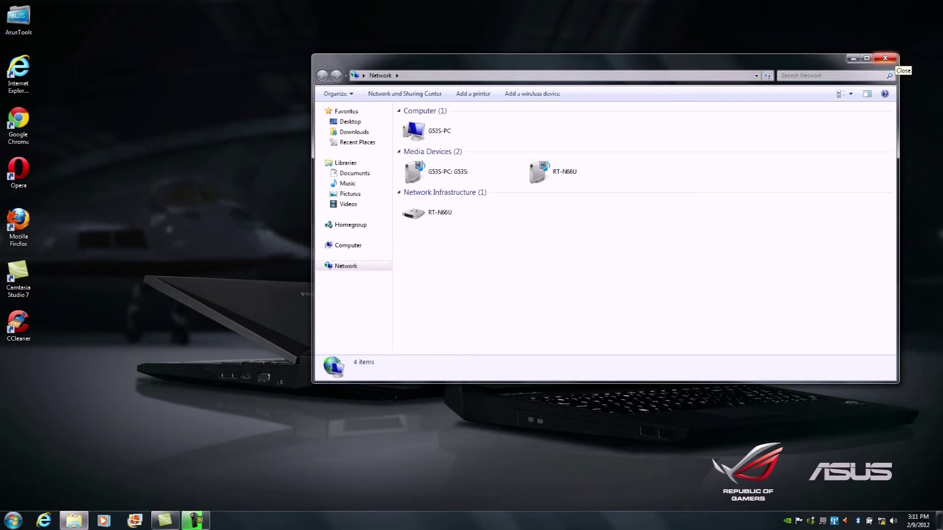
{"action": "left_click", "coordinate": [885, 58]}
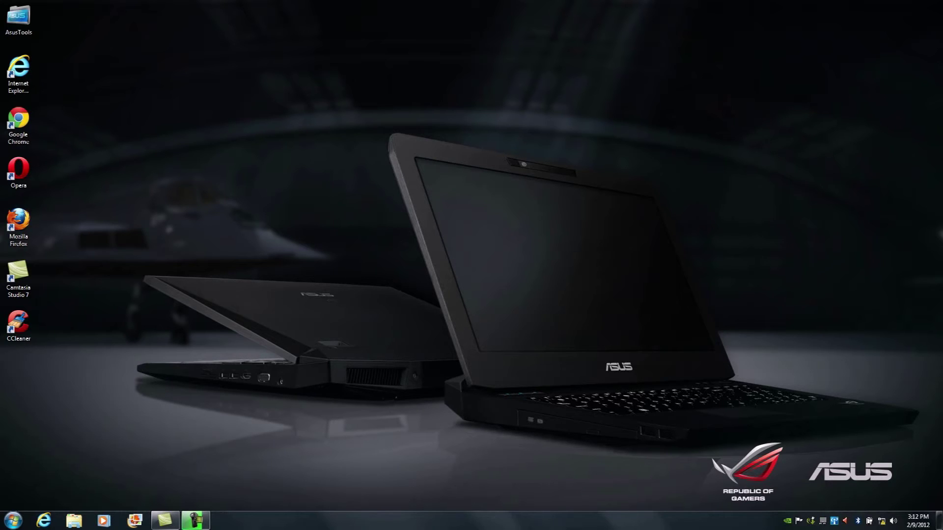
Step: Launch Internet Explorer from the desktop and start the RT-N66U Quick Internet Setup wizard
{"action": "left_click", "coordinate": [19, 74]}
{"action": "double_click", "coordinate": [18, 74]}
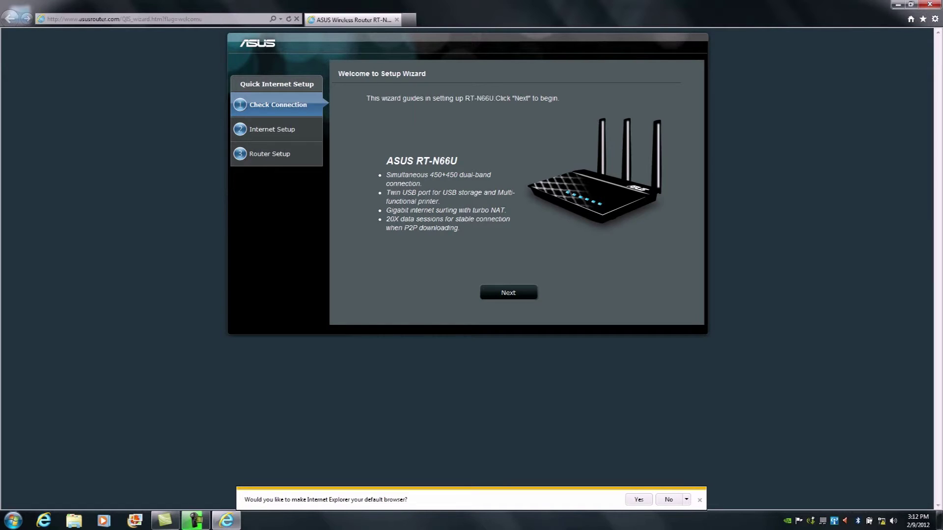
{"action": "key", "text": "Return"}
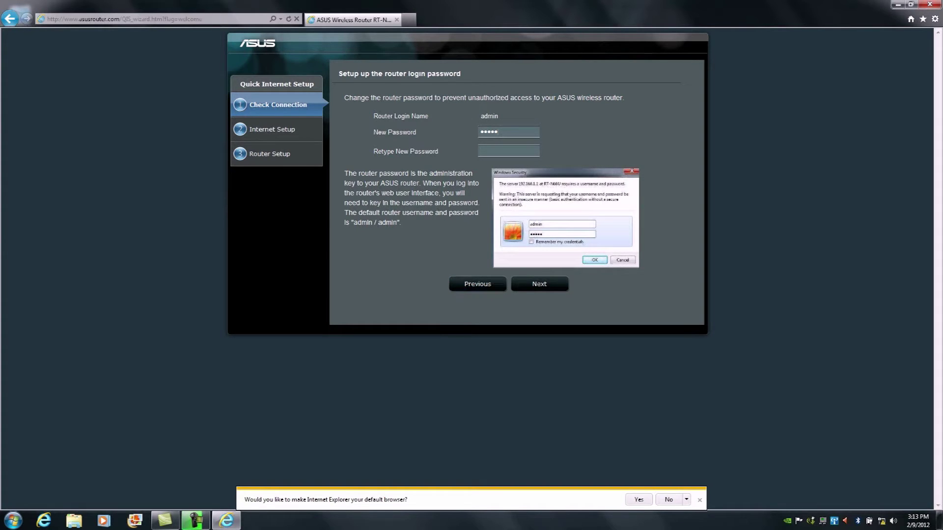
Step: Re-enter the new router login password to confirm it and continue the wizard
{"action": "type", "text": "dmin"}
{"action": "left_click", "coordinate": [539, 284]}
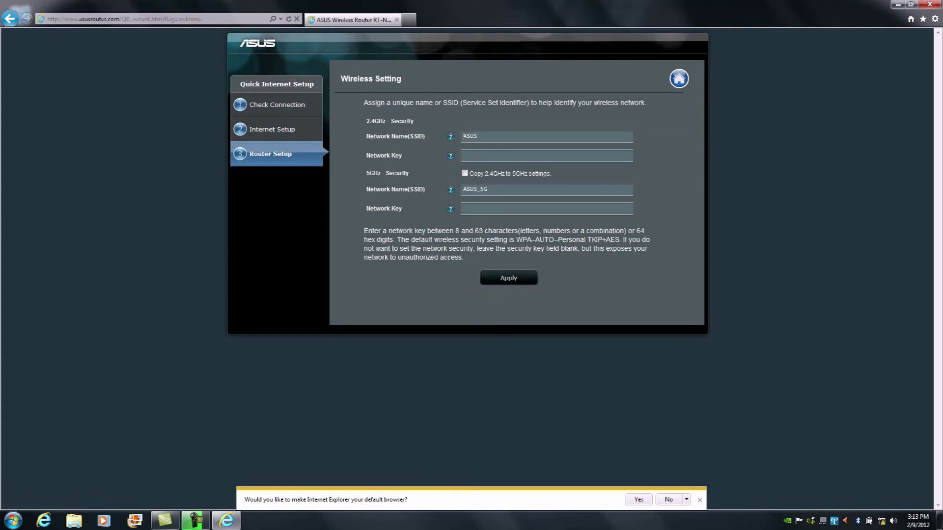
Step: Name the networks 66U 2.4GHz and 66U 5GHz, give each a network key, and apply
{"action": "type", "text": "6"}
{"action": "type", "text": "***"}
{"action": "key", "text": "Tab"}
{"action": "key", "text": "Tab"}
{"action": "type", "text": "6***"}
{"action": "left_click", "coordinate": [506, 278]}
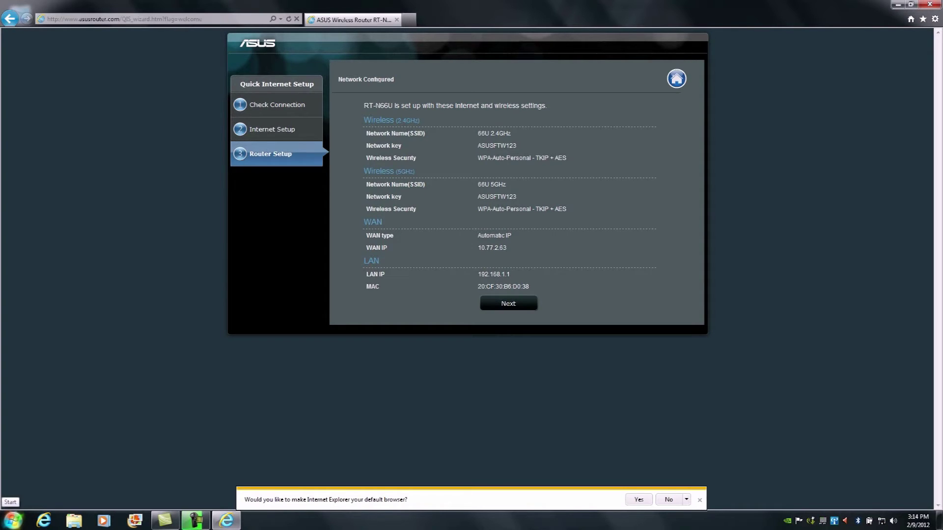
{"action": "left_click", "coordinate": [14, 519]}
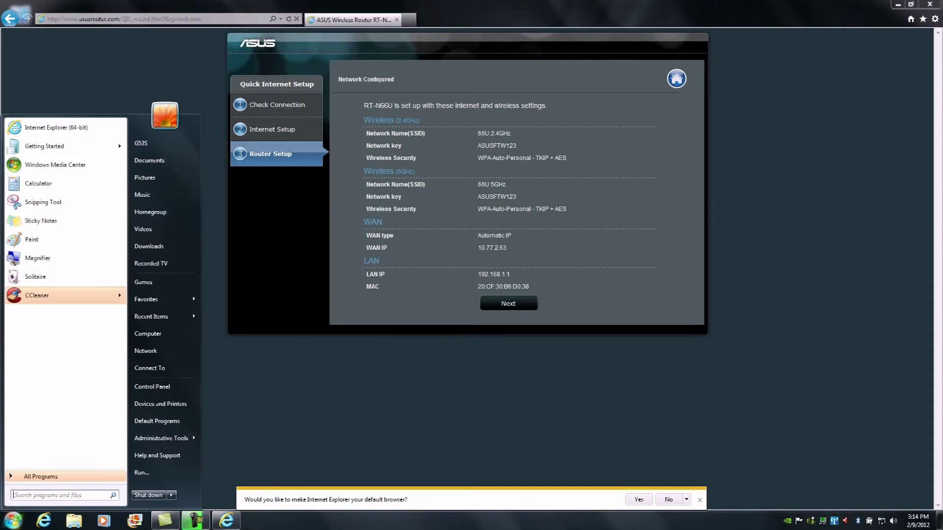
Step: Snip the router's Network Configured summary and save it as 'Wireless Settings' in Pictures
{"action": "left_click", "coordinate": [43, 202]}
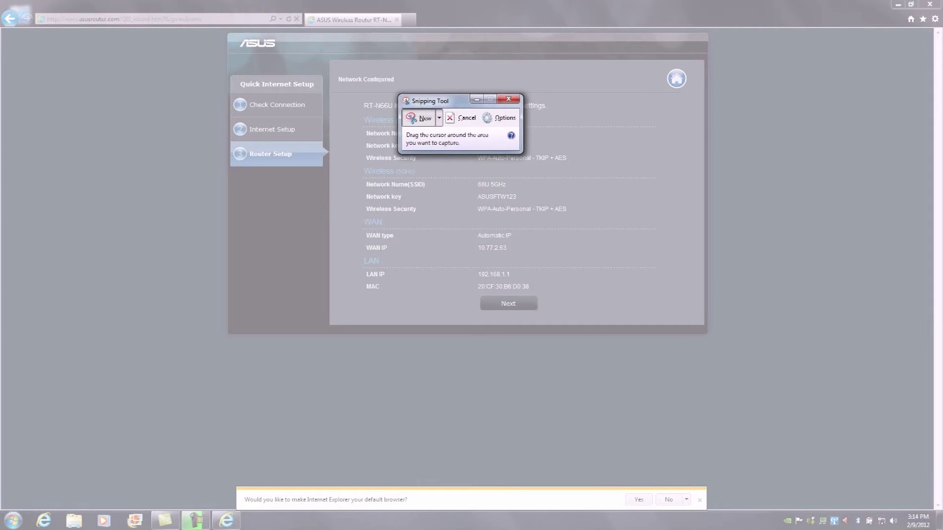
{"action": "left_click_drag", "start_coordinate": [223, 30], "coordinate": [719, 347]}
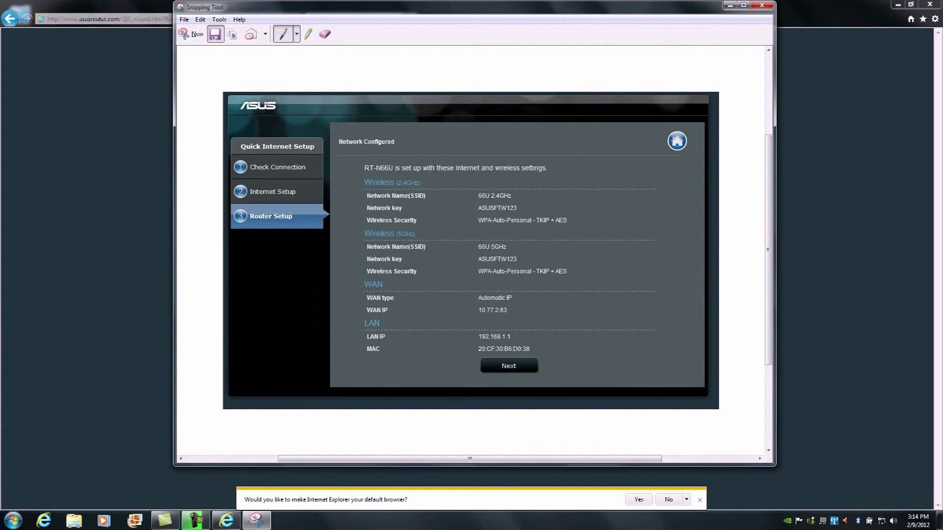
{"action": "left_click", "coordinate": [214, 33]}
{"action": "type", "text": "Wirele"}
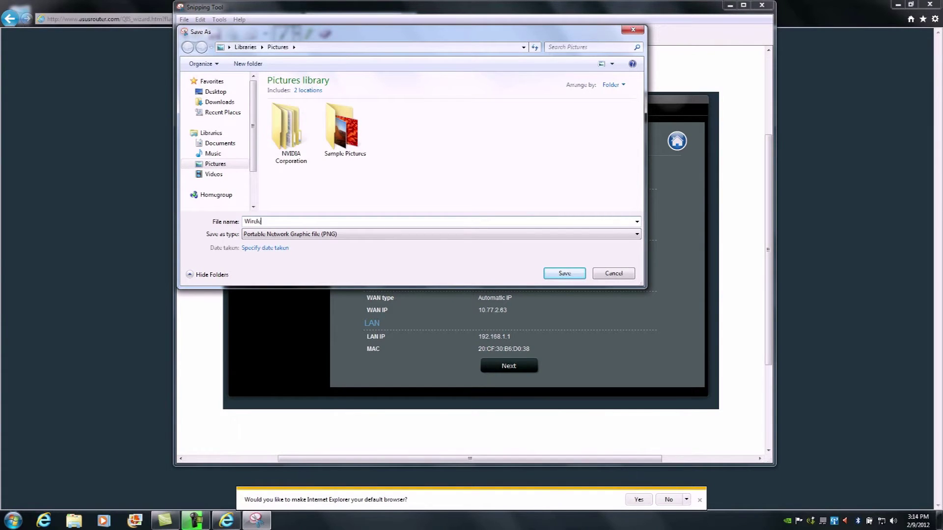
{"action": "type", "text": "ss Settings"}
{"action": "key", "text": "Return"}
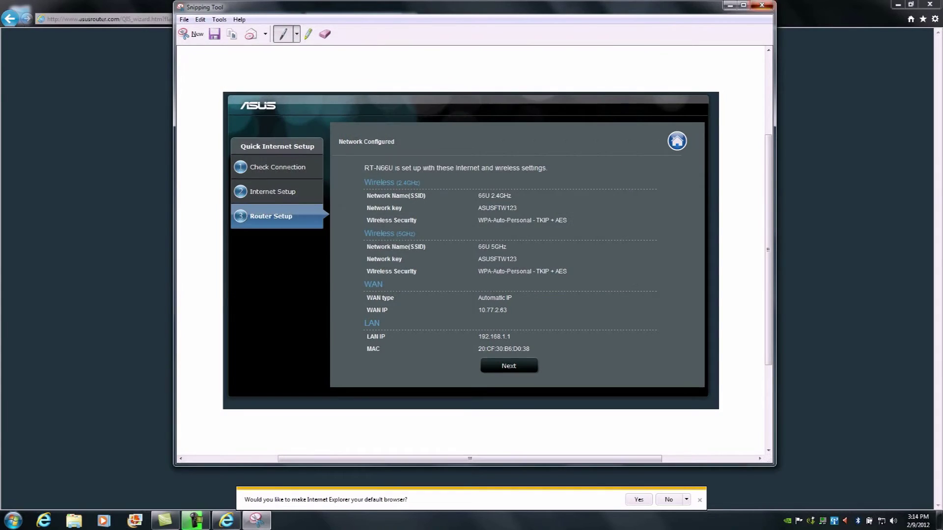
{"action": "left_click", "coordinate": [761, 5]}
Step: Finish the wizard so the Network Map shows Internet status Connected
{"action": "left_click", "coordinate": [509, 303]}
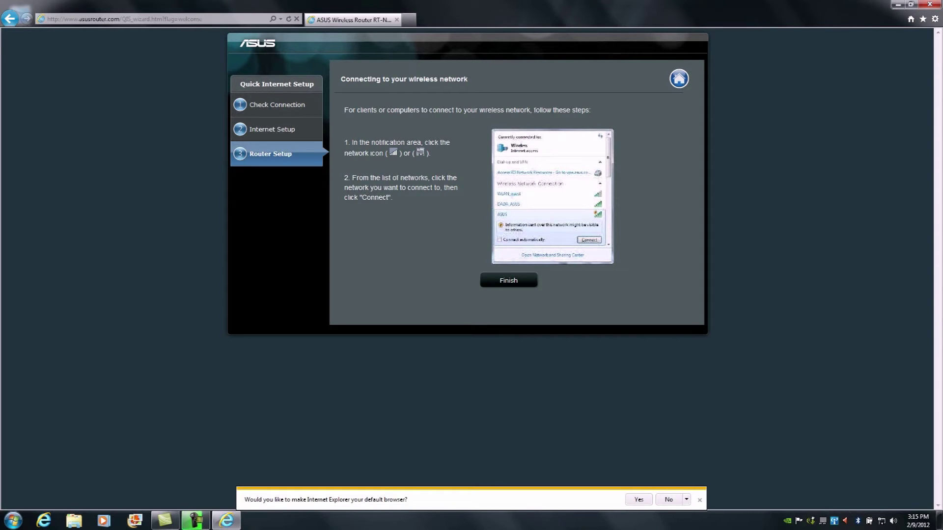
{"action": "left_click", "coordinate": [508, 281]}
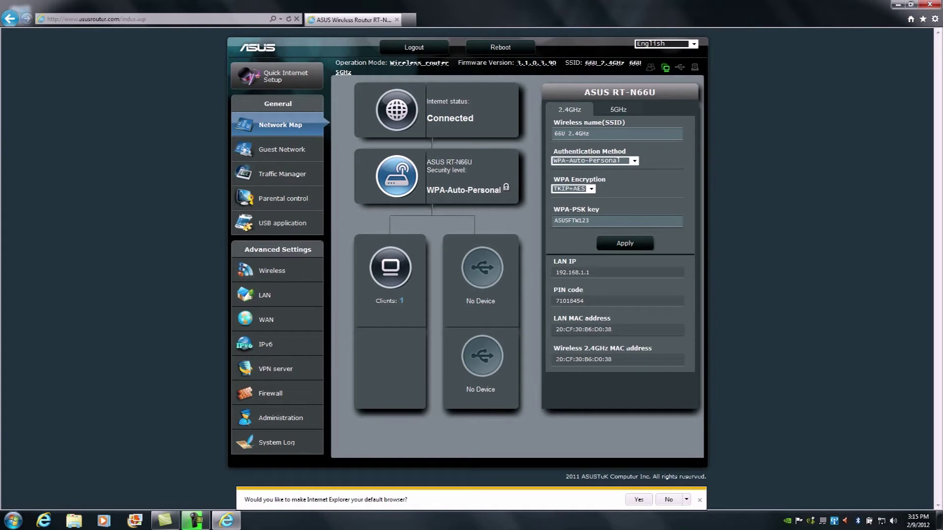
{"action": "key", "text": "ctrl+t"}
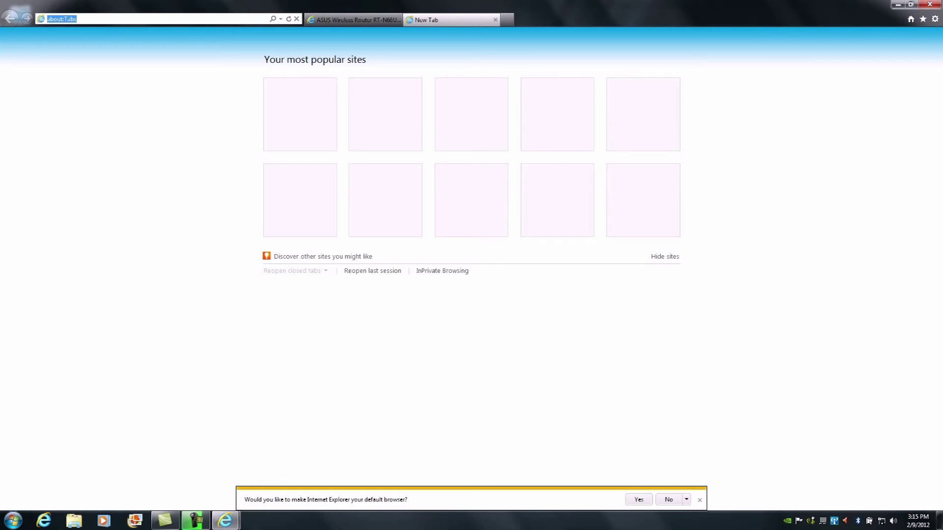
{"action": "type", "text": "www.msn."}
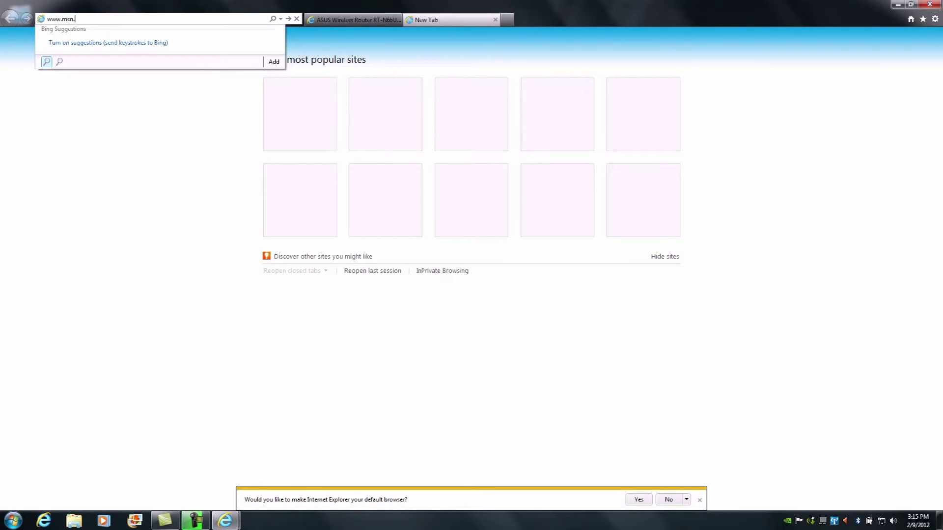
{"action": "type", "text": "com"}
{"action": "key", "text": "Return"}
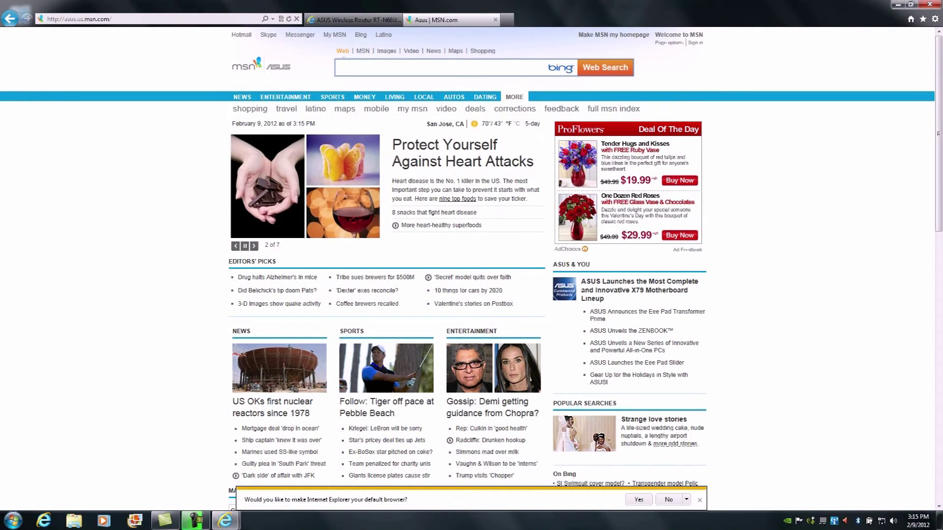
{"action": "left_click", "coordinate": [147, 18]}
{"action": "type", "text": "spu"}
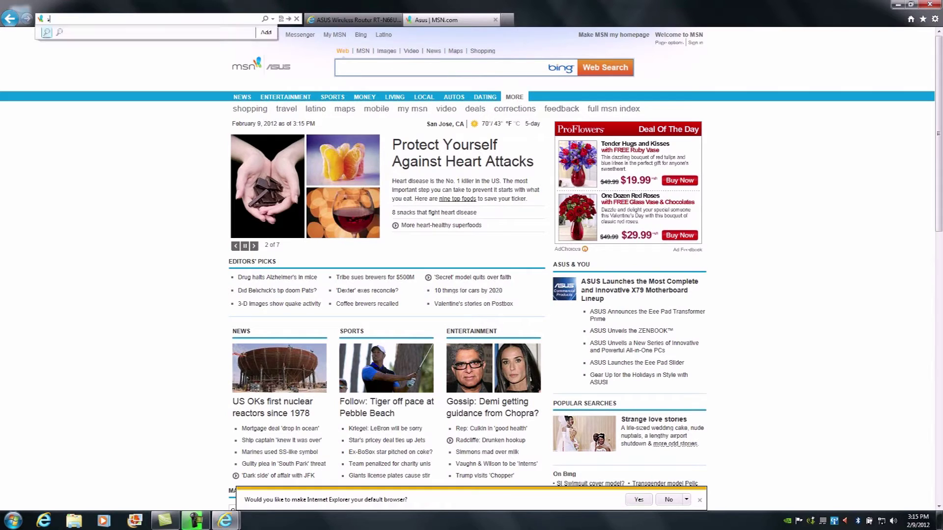
{"action": "type", "text": "edtest"}
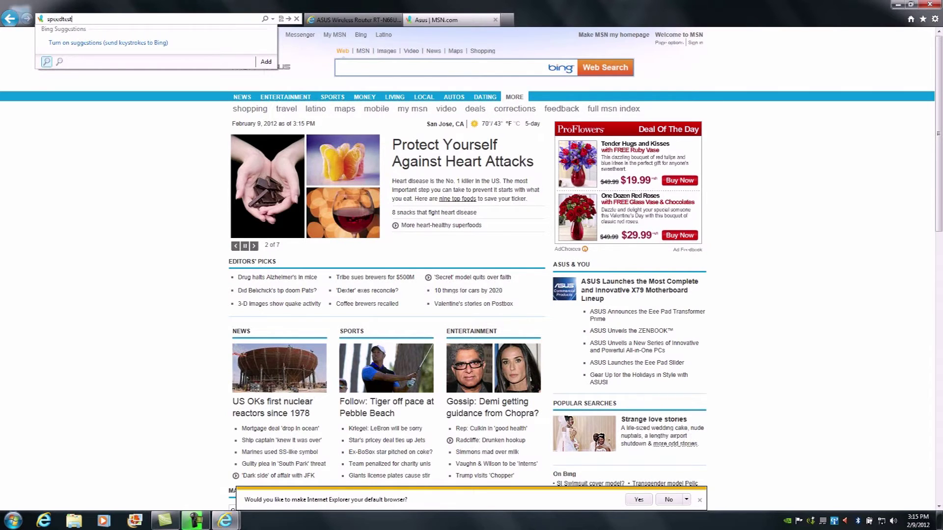
{"action": "key", "text": "Return"}
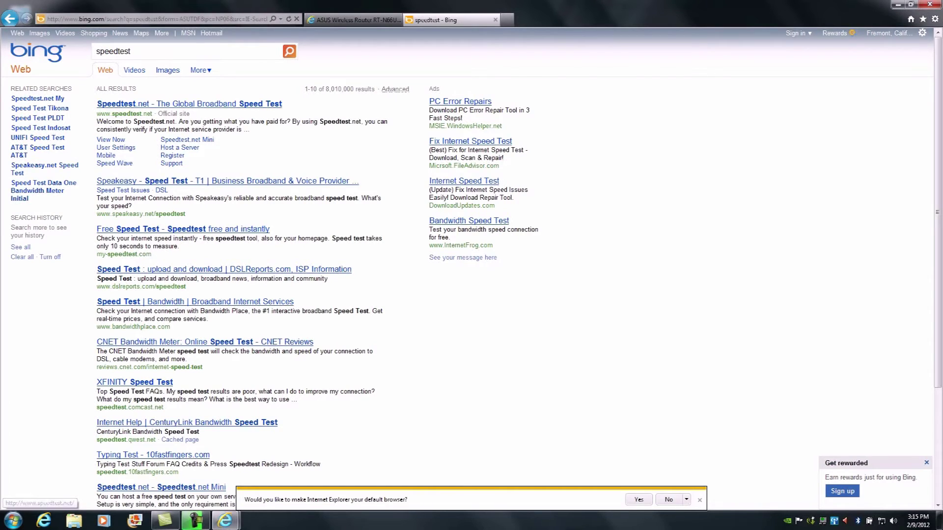
{"action": "left_click", "coordinate": [189, 104]}
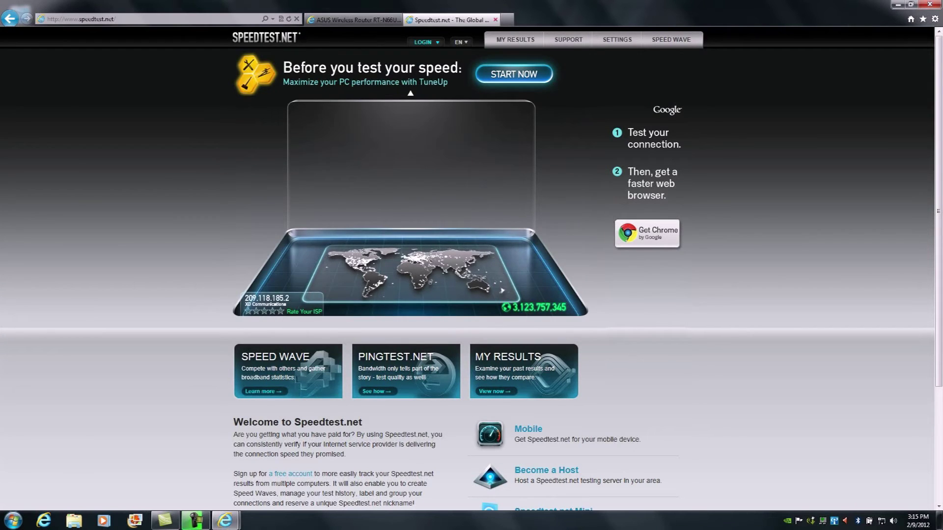
{"action": "key", "text": "ctrl+t"}
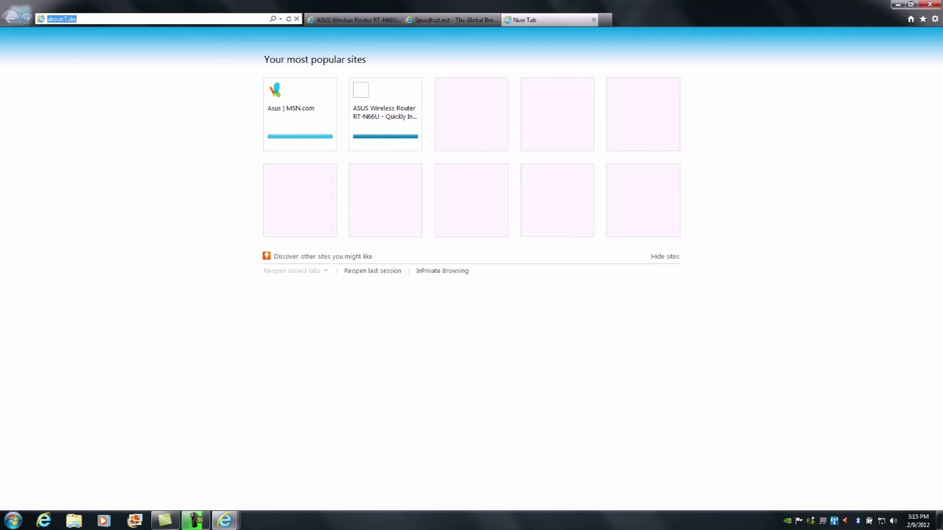
Step: Search for comcast and browse the XFINITY Internet packages from Economy 1.5 Mbps to Extreme 105
{"action": "type", "text": "comcast"}
{"action": "key", "text": "Return"}
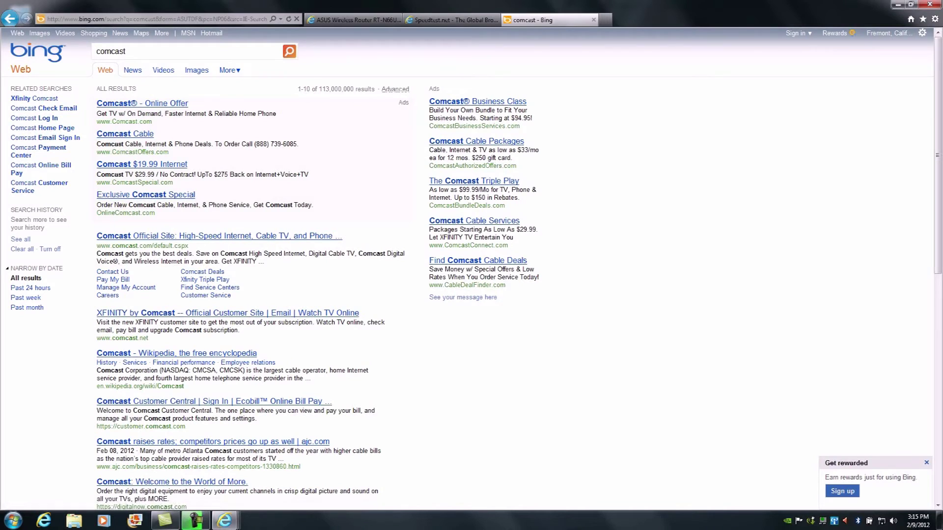
{"action": "left_click", "coordinate": [141, 103]}
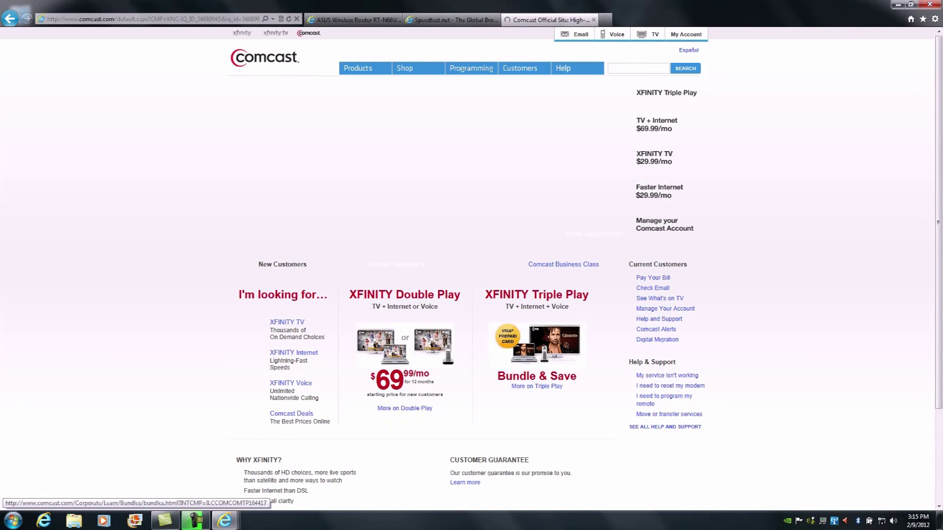
{"action": "mouse_move", "coordinate": [411, 84]}
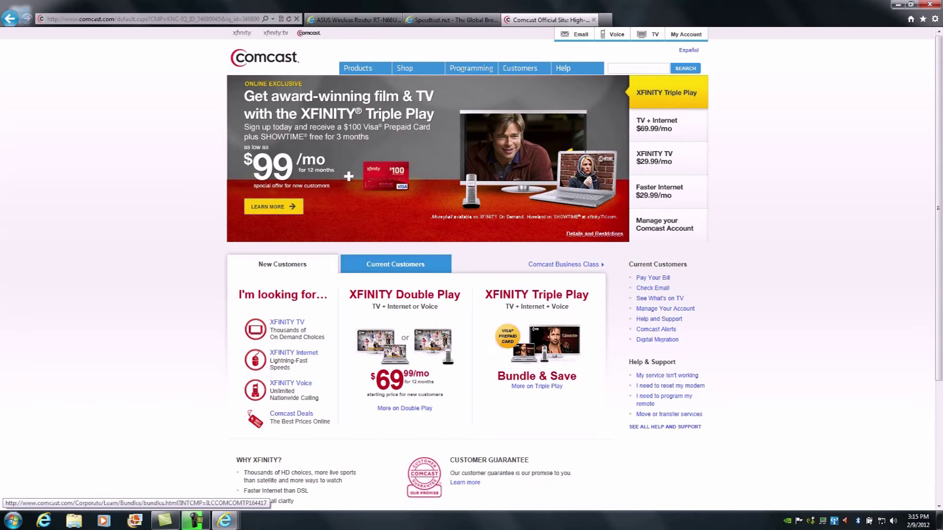
{"action": "mouse_move", "coordinate": [364, 68]}
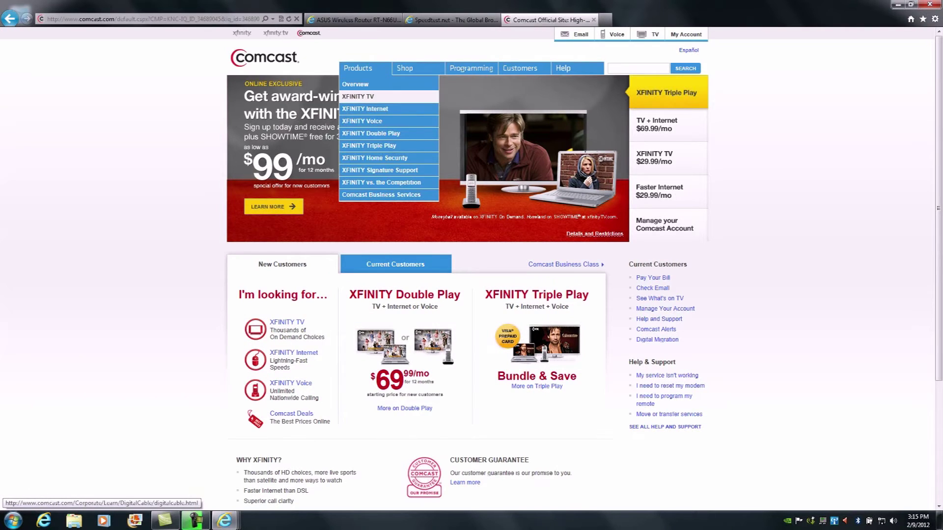
{"action": "left_click", "coordinate": [365, 109]}
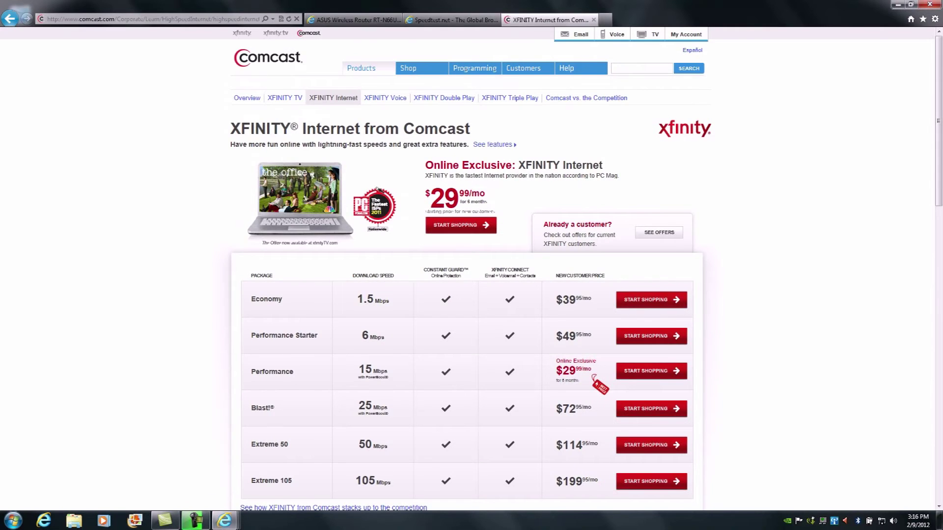
{"action": "scroll", "coordinate": [471, 270], "scroll_direction": "down", "scroll_amount": 3}
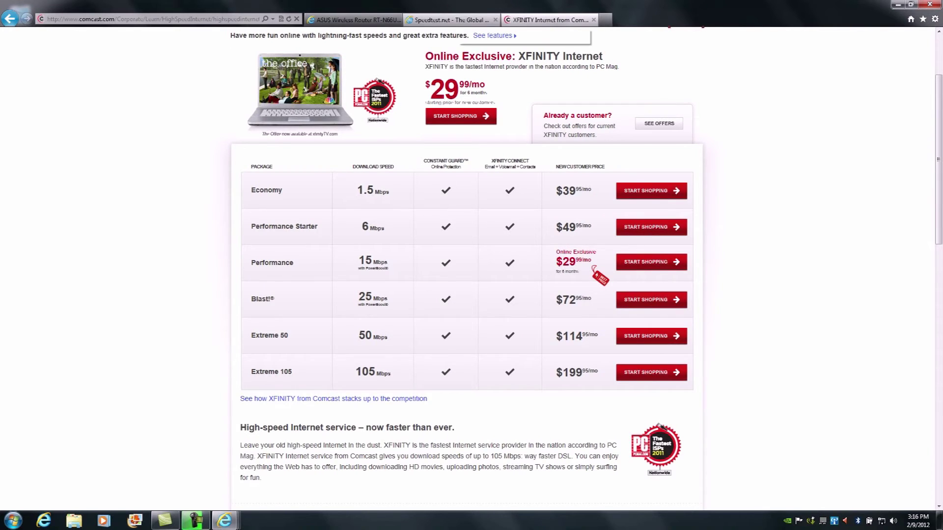
{"action": "left_click", "coordinate": [450, 19]}
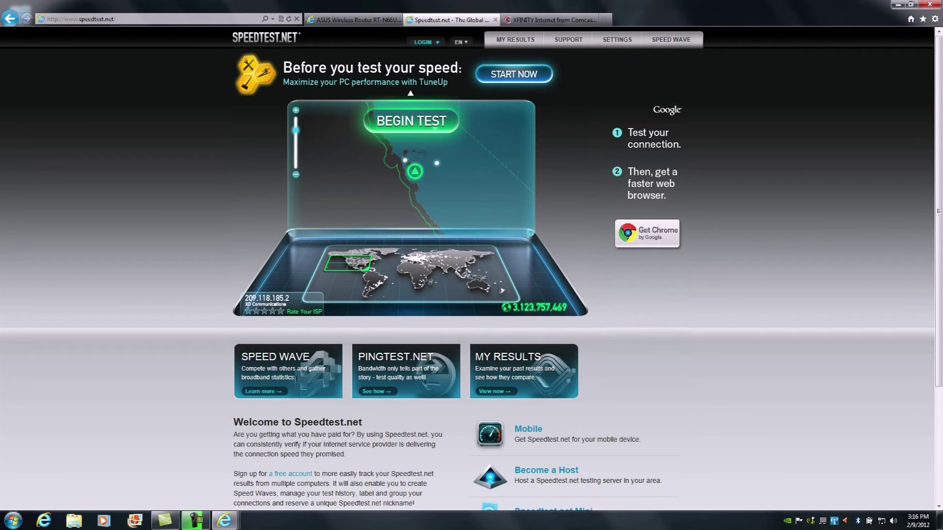